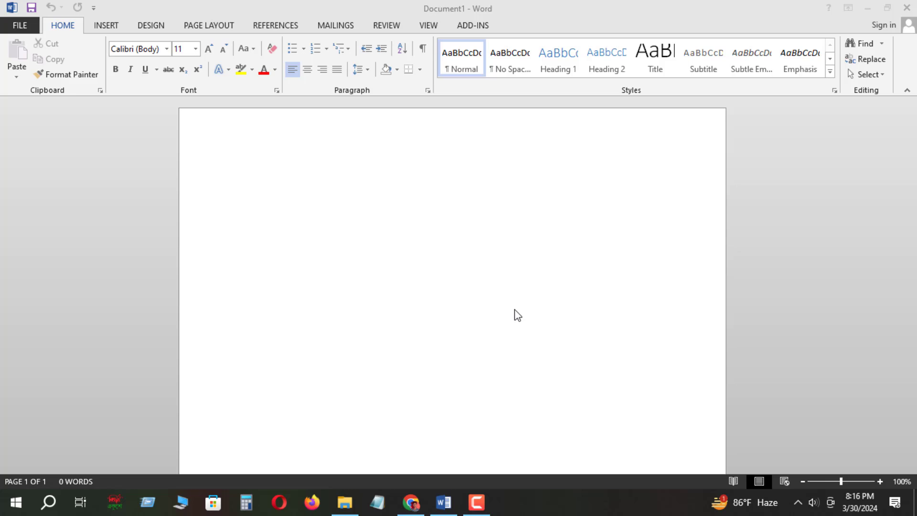
Generate the sample paragraphs at the start of the blank document using the =rand() function
left_click(258, 162)
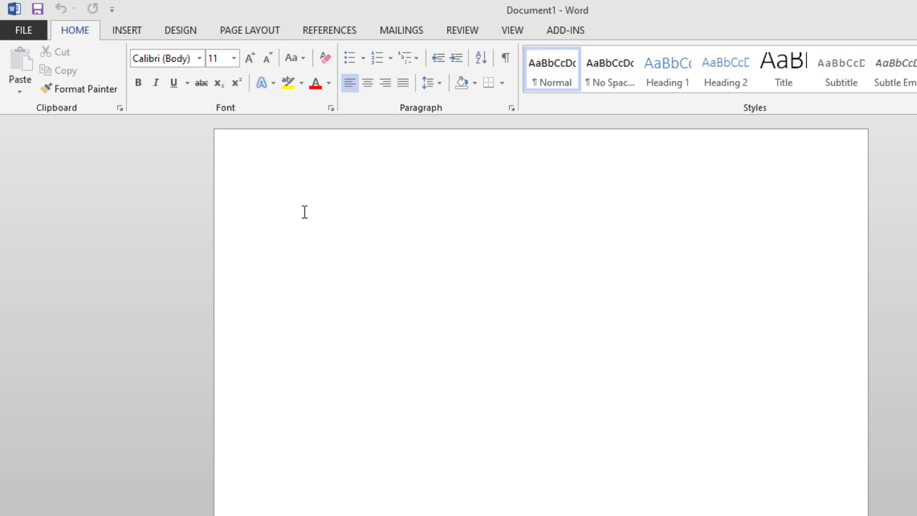
type("=")
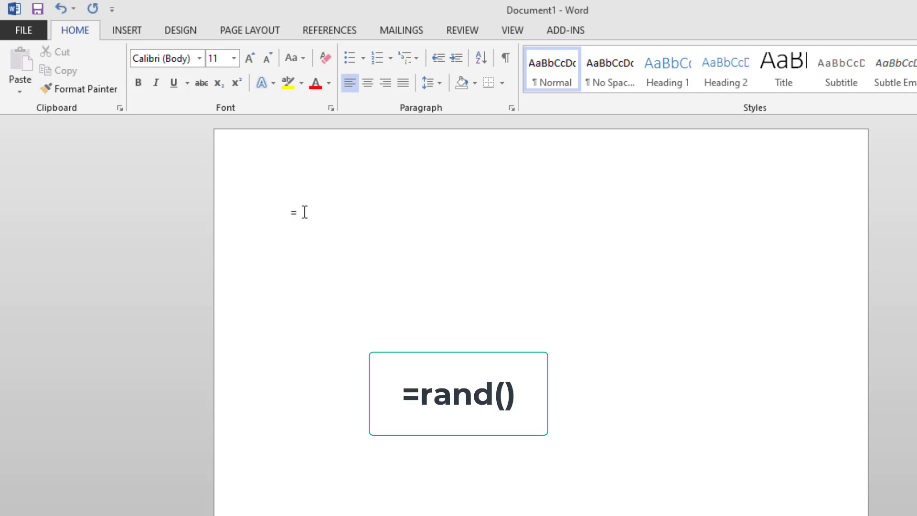
type("rand()")
key("Return")
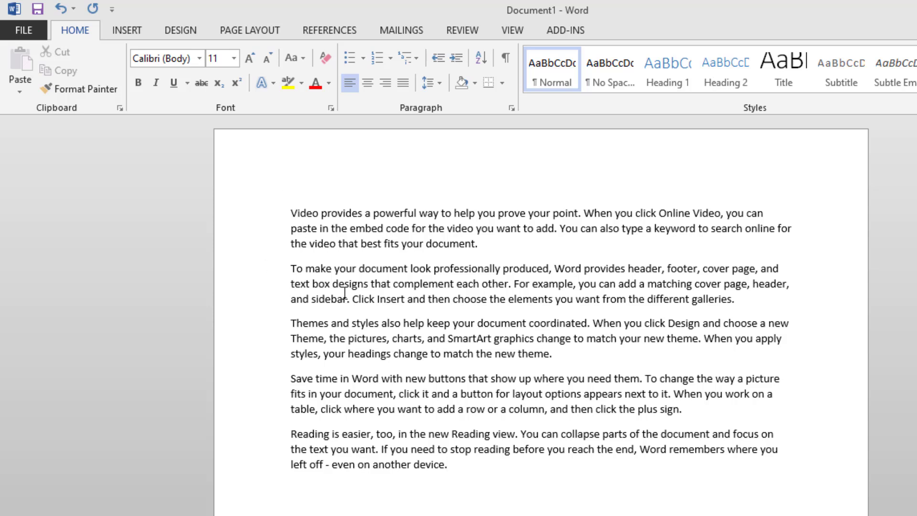
Select in turn the whole sample text, the first paragraph, and the word "professionally", clearing each selection
left_click_drag(434, 461, 292, 213)
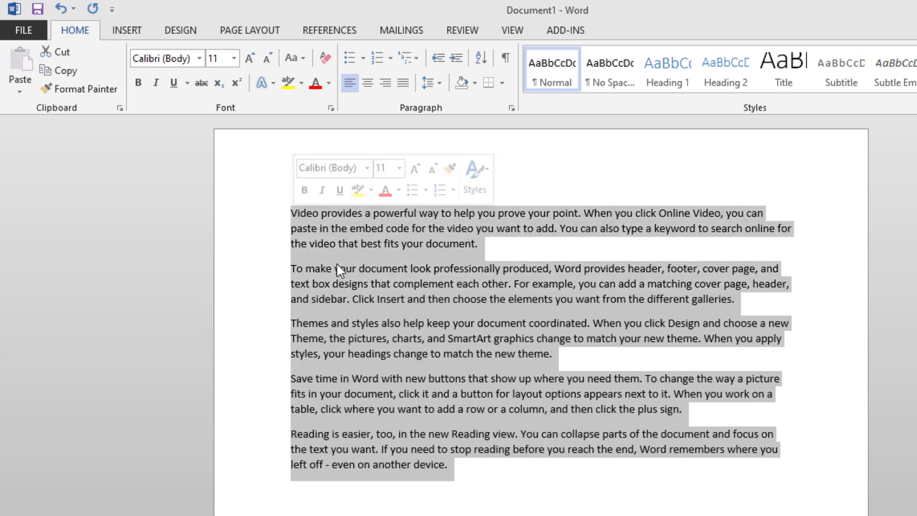
left_click(462, 472)
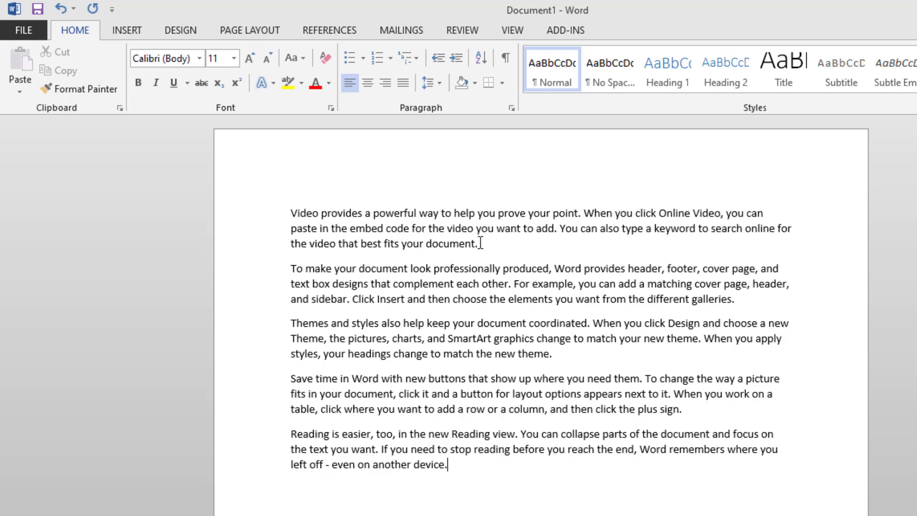
left_click_drag(479, 243, 293, 213)
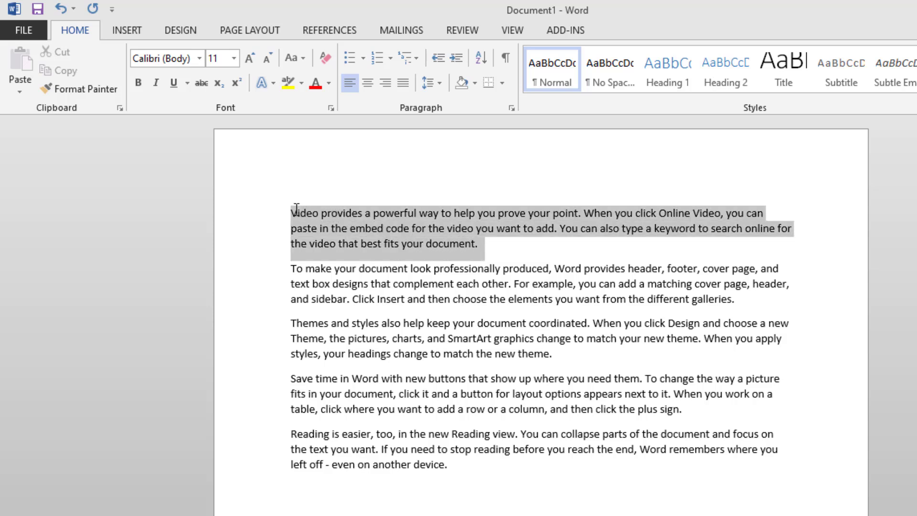
left_click(495, 247)
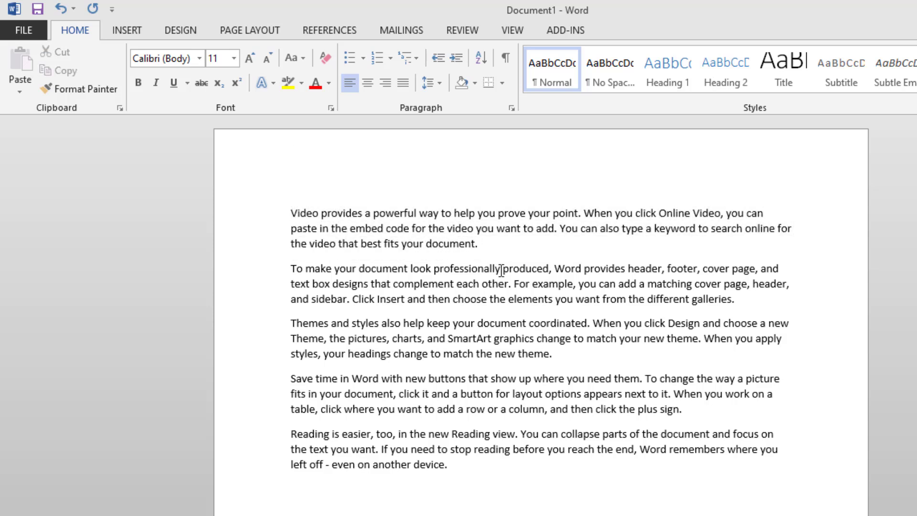
left_click_drag(501, 268, 435, 267)
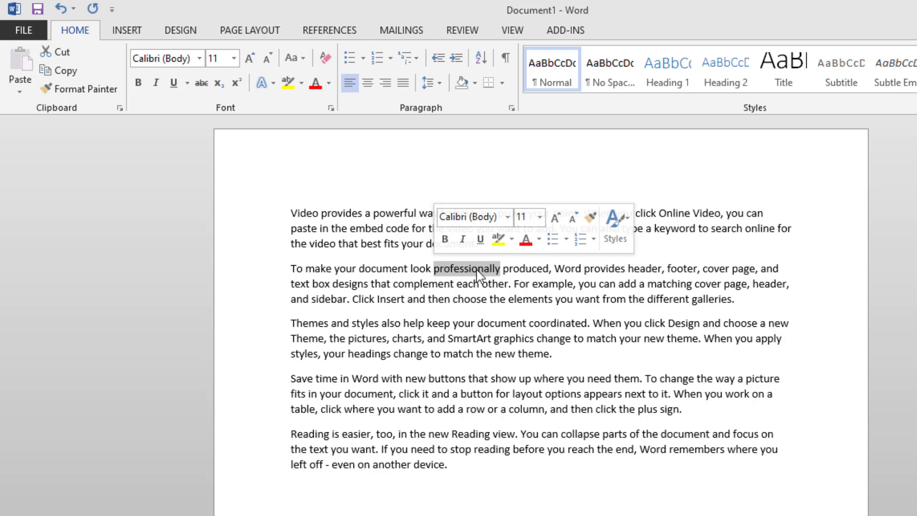
left_click(553, 354)
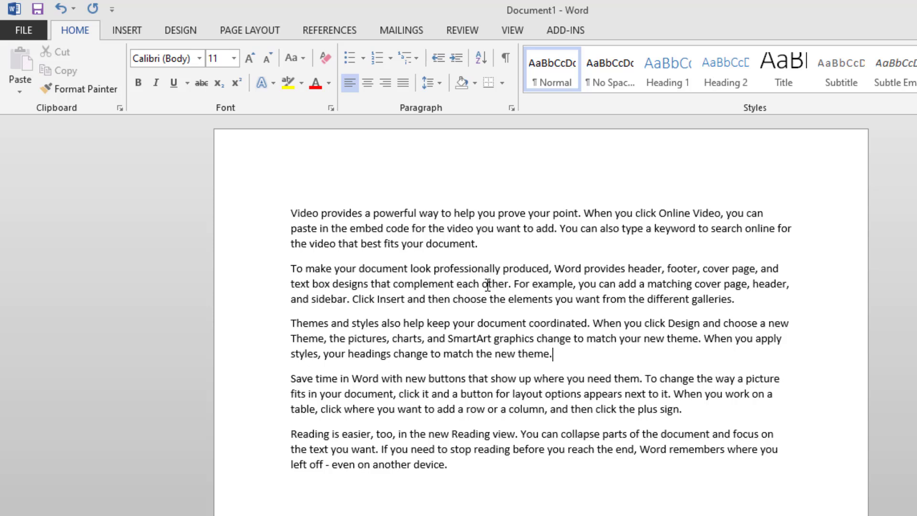
Select the entire document text, then only the word "you" in the first sentence
key("ctrl+a")
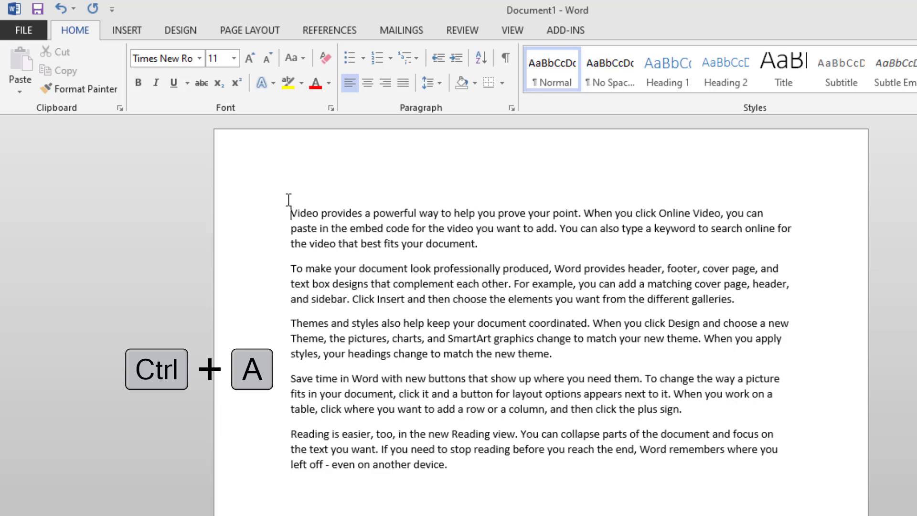
left_click_drag(291, 213, 458, 478)
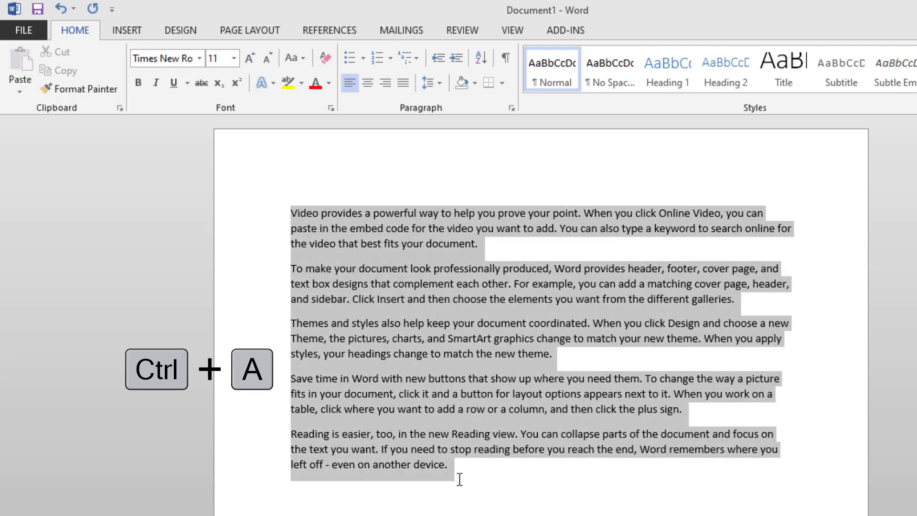
left_click(475, 474)
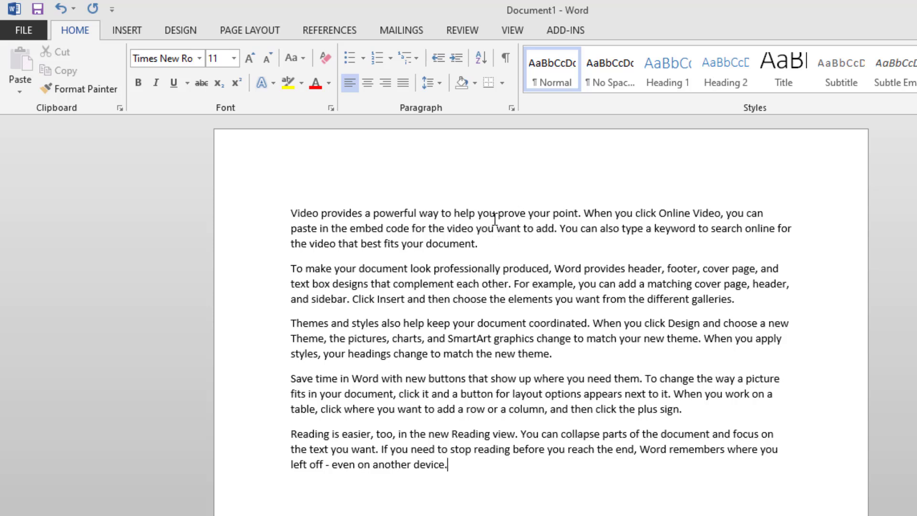
left_click_drag(477, 213, 497, 213)
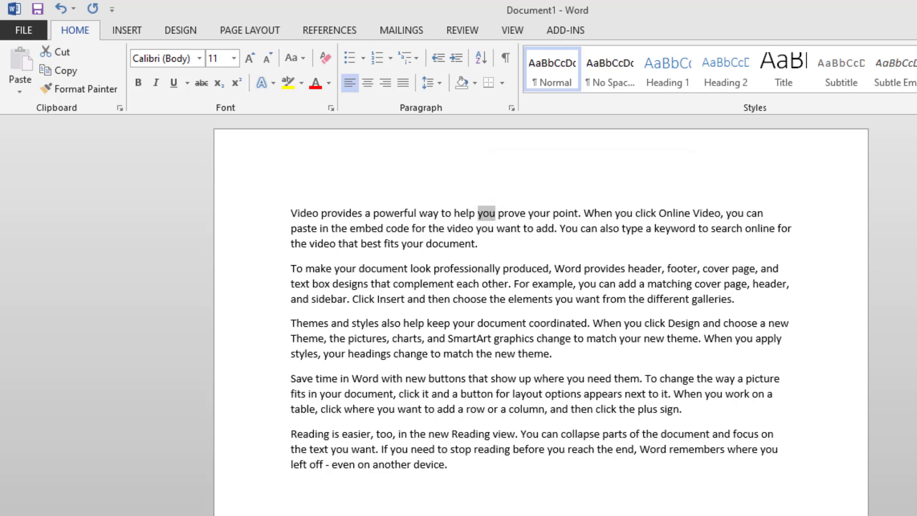
Add the text "Video provides a" on the empty line below the last paragraph
left_click(381, 505)
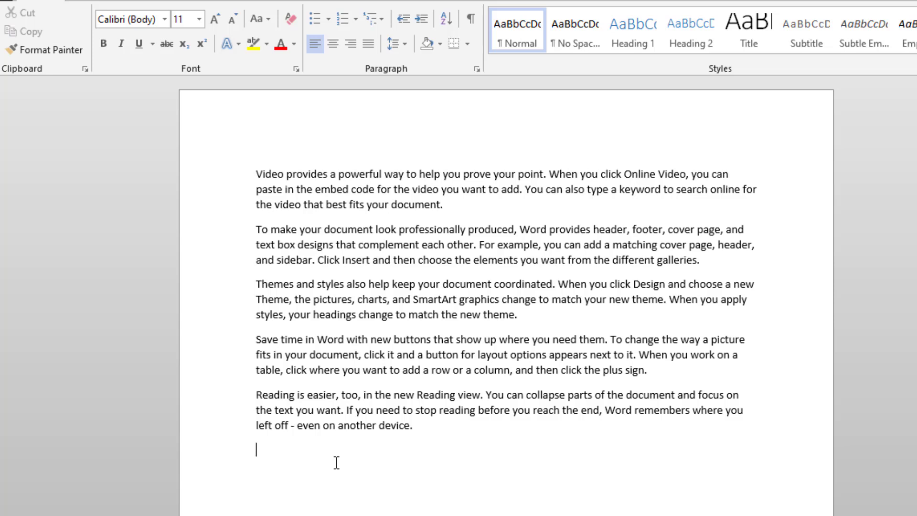
type("Video")
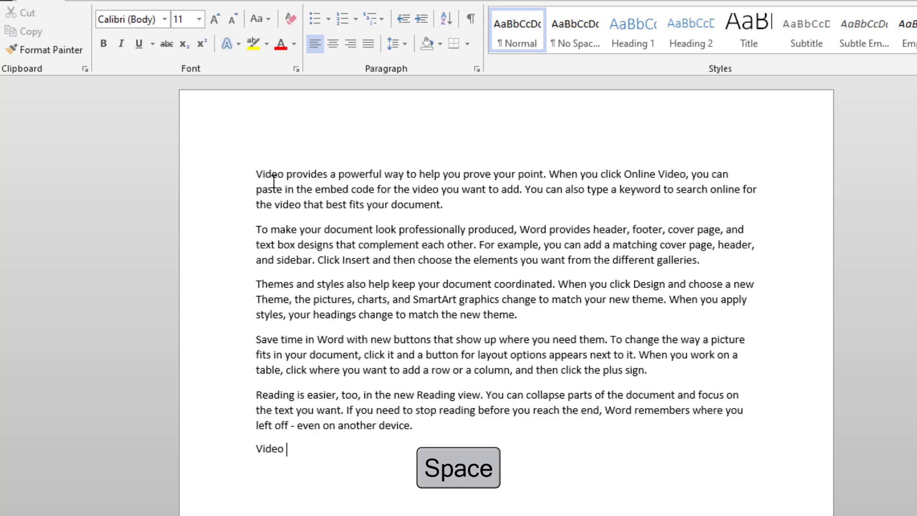
type("provides a")
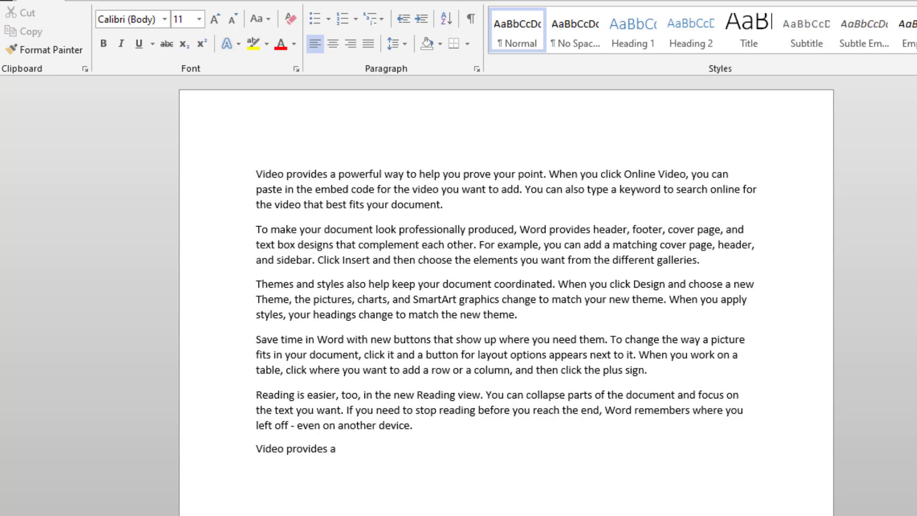
Place the insertion point after "When" in the third paragraph and move it through the text by characters and lines
left_click(284, 449)
left_click(587, 284)
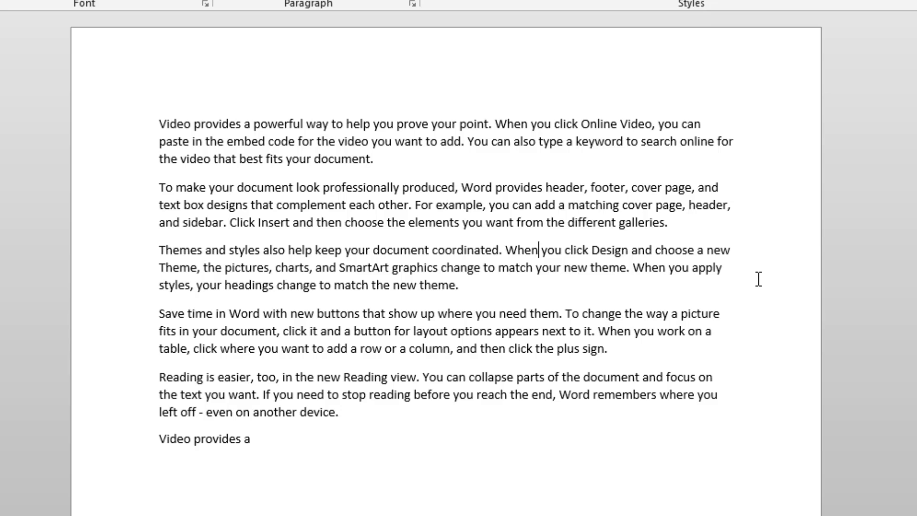
key("Left")
key("Left")
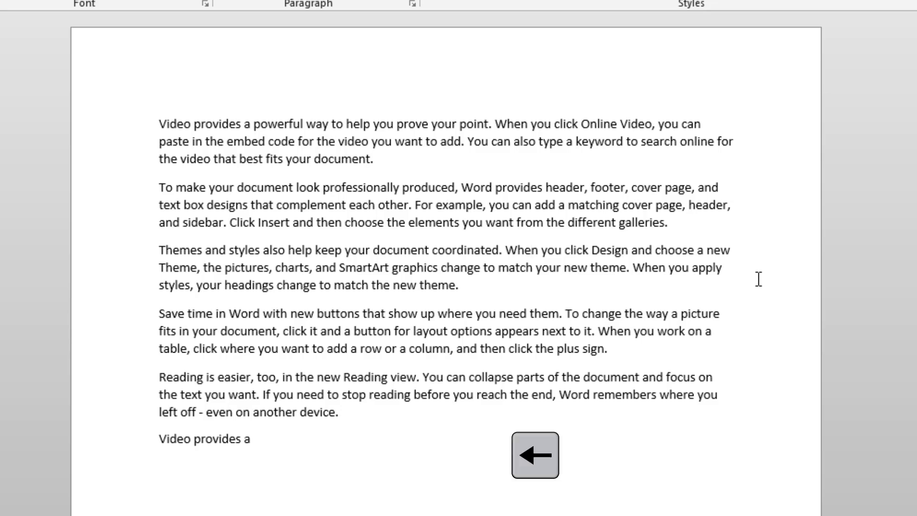
key("Left")
key("Left")
key("Left")
key("Left")
key("Left")
key("Left")
key("Left")
key("Left")
key("Left")
key("Left")
key("Left")
key("Left")
key("Left")
key("Right")
key("Right")
key("Right")
key("Right")
key("Right")
key("Right")
key("Right")
key("Down")
key("Down")
key("Down")
key("Down")
key("Up")
key("Up")
key("Up")
key("Up")
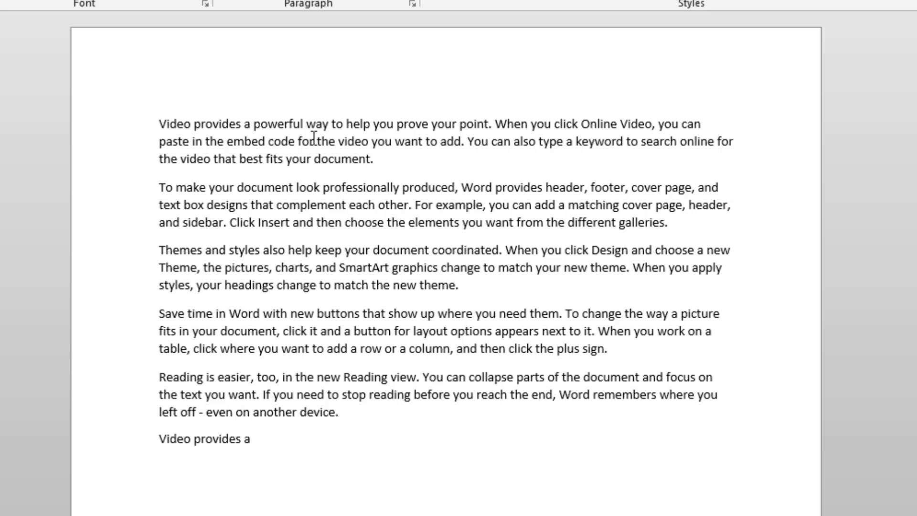
Select the first line of the opening paragraph, then select its second line
left_click(257, 440)
left_click_drag(159, 119, 714, 119)
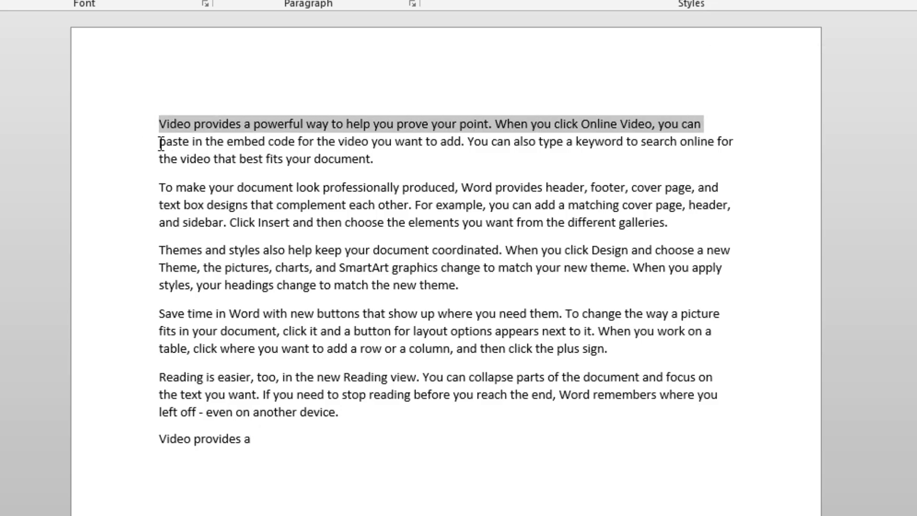
left_click_drag(160, 143, 734, 140)
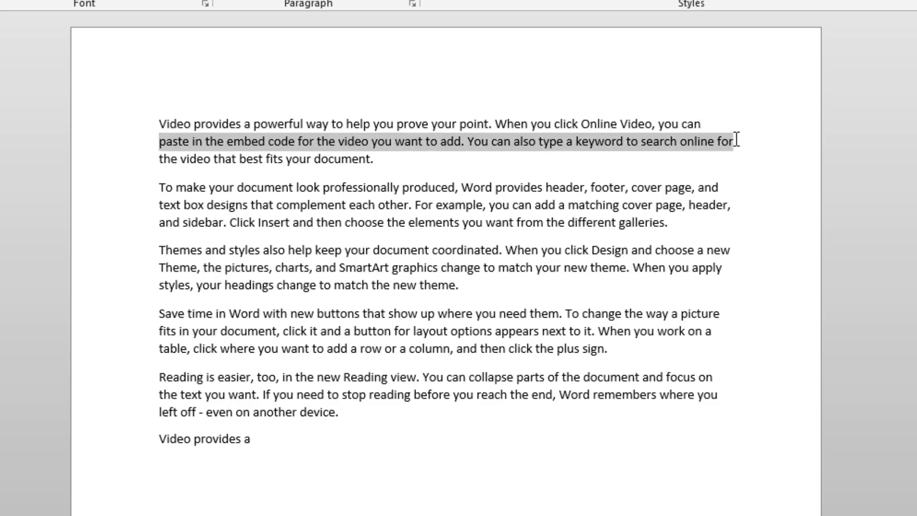
Start a new paragraph after the line "Video provides a" and enter "Paste"
left_click(256, 440)
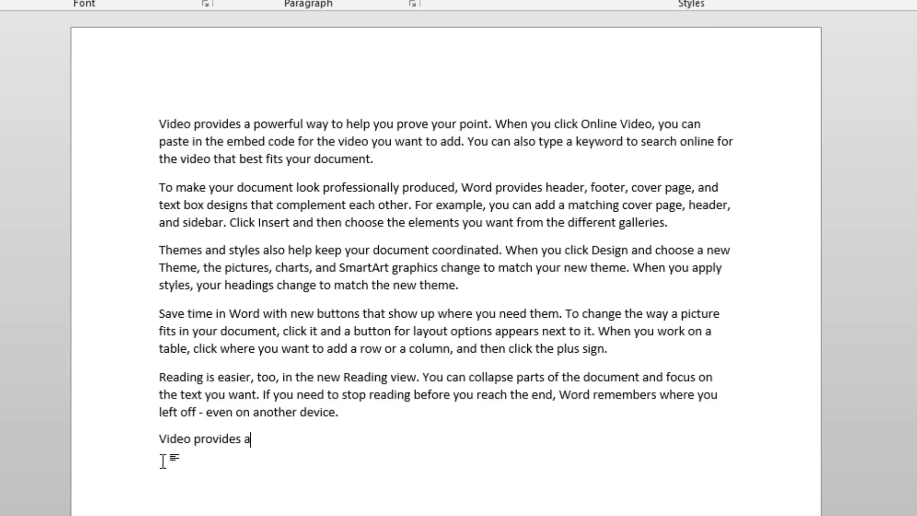
key("Return")
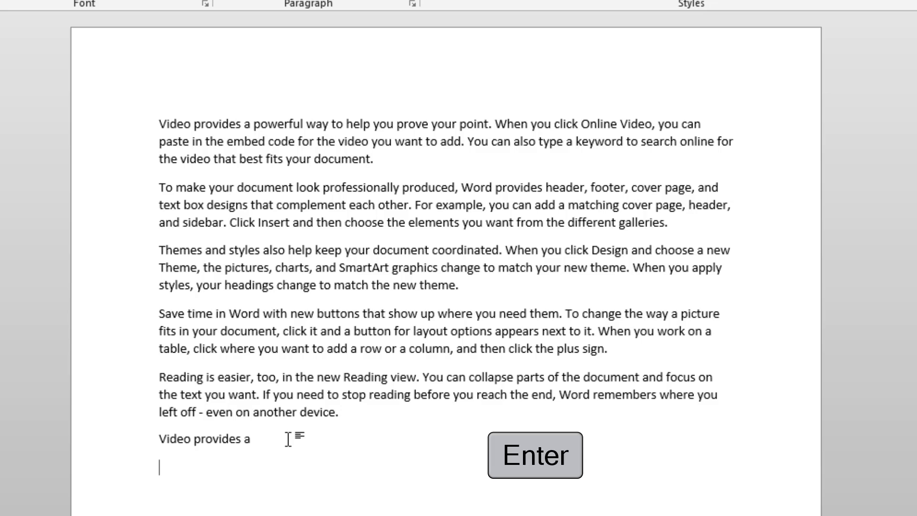
type("paste")
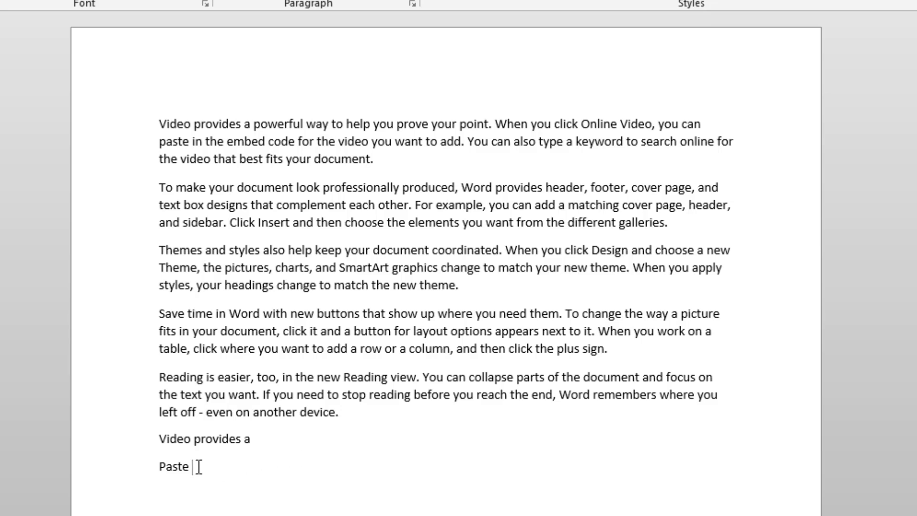
Erase the "Paste" paragraph and shorten the line above it to "Video provi"
mouse_move(193, 466)
key("BackSpace")
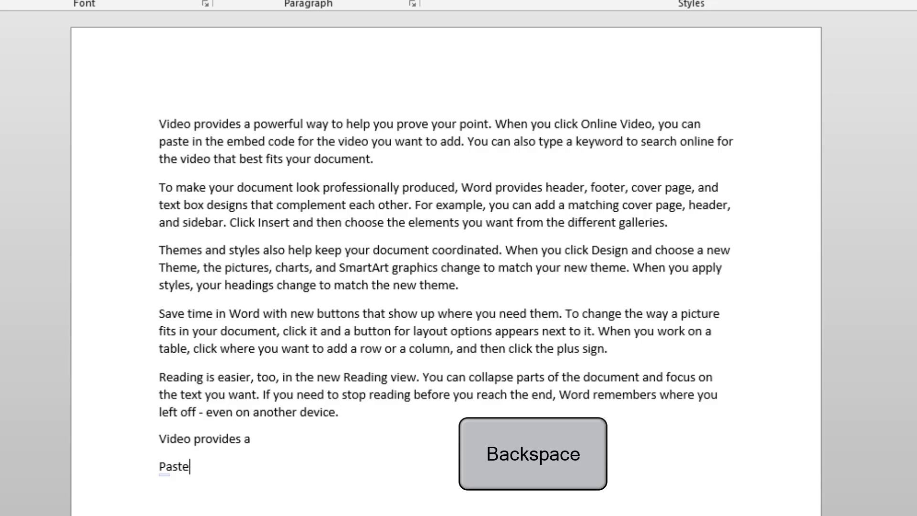
key("BackSpace")
key("BackSpace")
key("BackSpace")
key("BackSpace")
key("BackSpace")
key("BackSpace")
key("BackSpace")
key("BackSpace")
key("BackSpace")
key("BackSpace")
key("BackSpace")
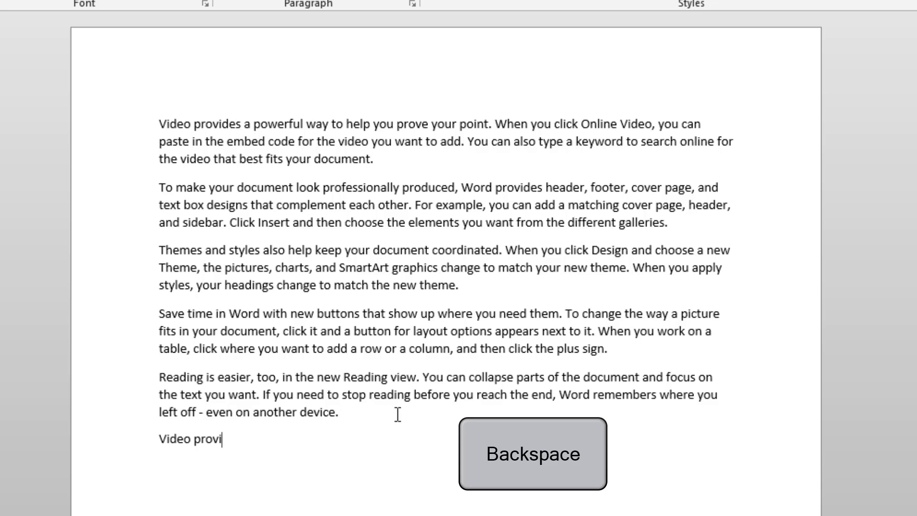
Delete the remaining "Video provi" text below the last paragraph
type("s")
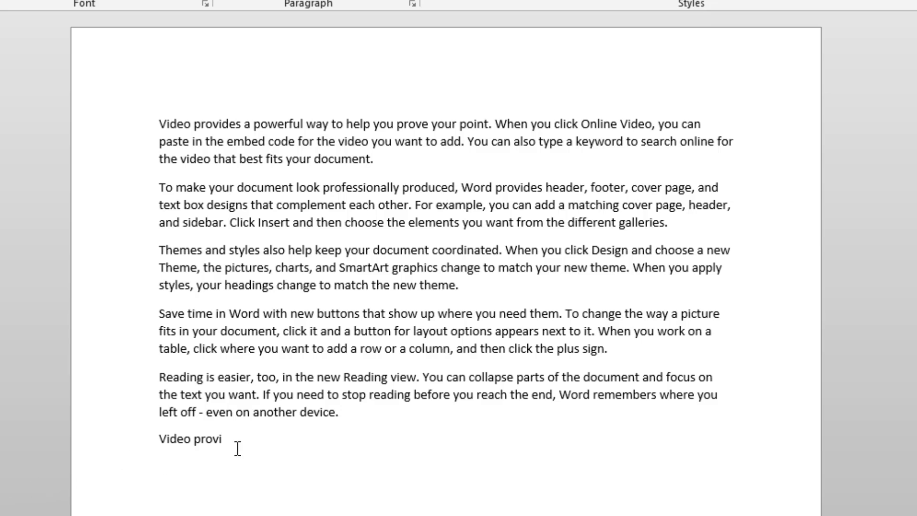
left_click_drag(221, 436, 170, 444)
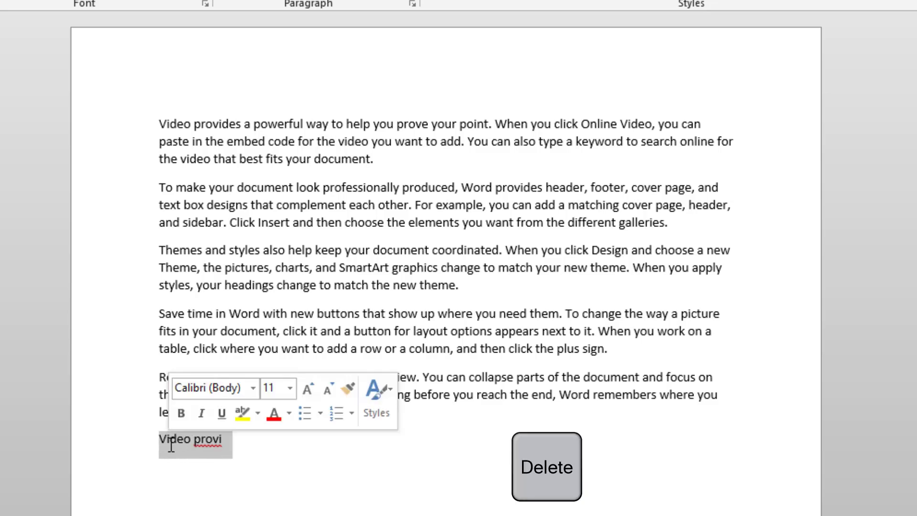
key("Delete")
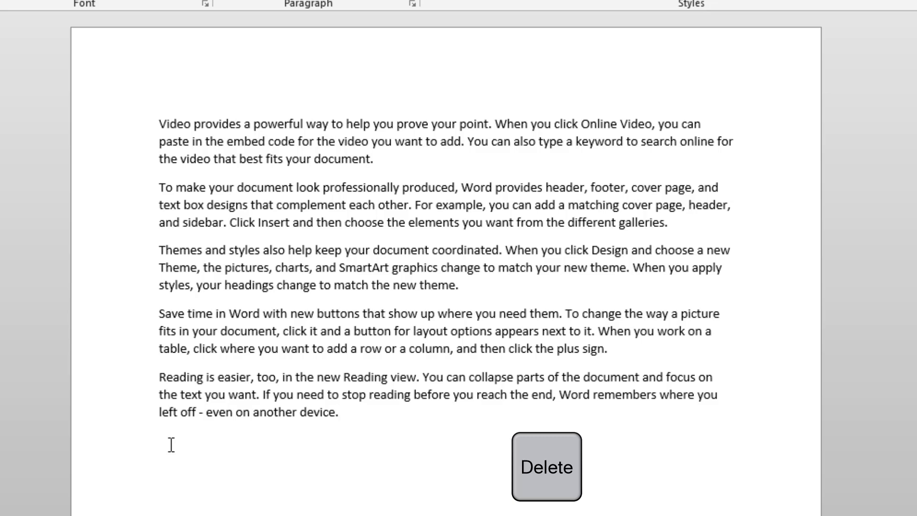
Remove the words "to help" from the first sentence, working backward from the end of "help"
left_click(370, 124)
key("BackSpace")
key("BackSpace")
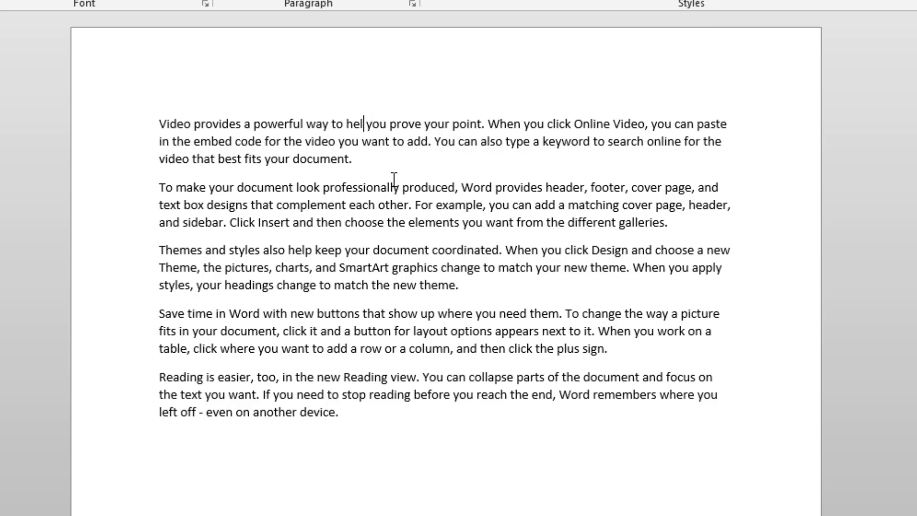
key("BackSpace")
key("BackSpace")
key("BackSpace")
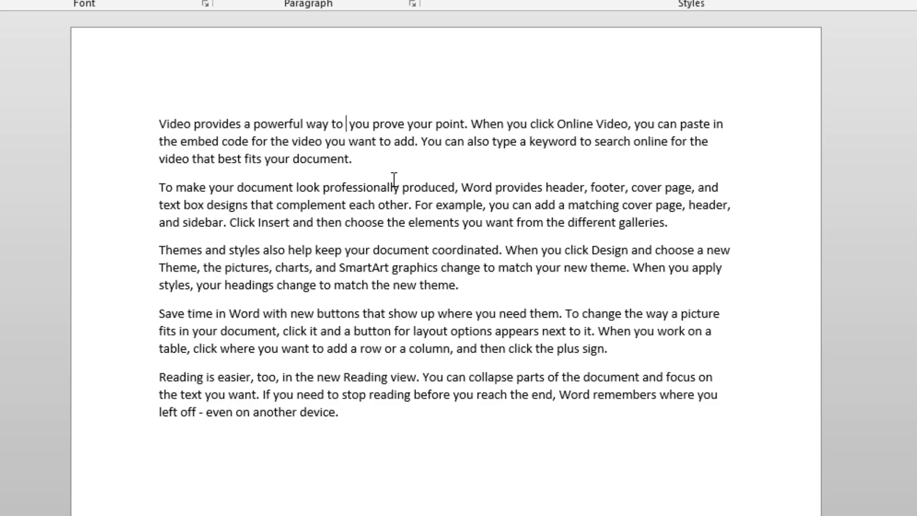
key("BackSpace")
key("BackSpace")
key("BackSpace")
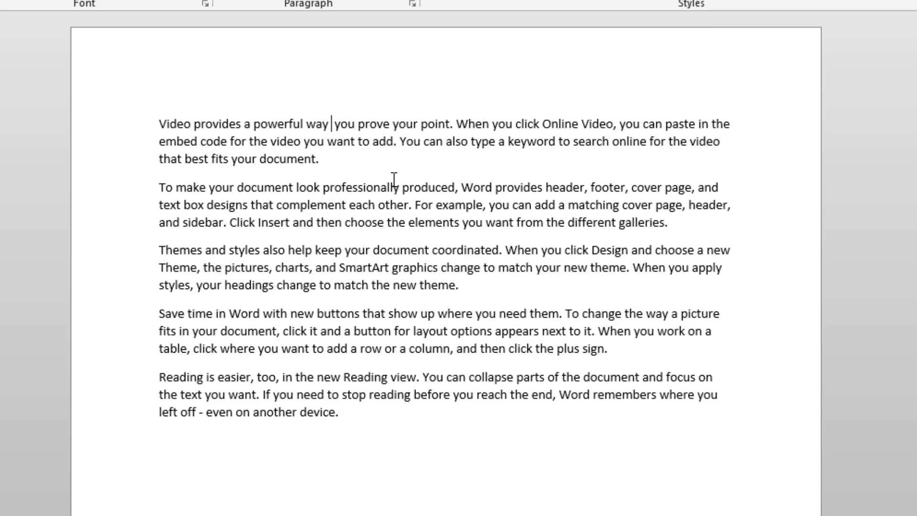
Remove "you prove your" and the adjoining spaces from the first sentence, joining "way" and "point" into "waypoint"
key("Delete")
key("Delete")
key("Delete")
key("Delete")
key("Delete")
key("Delete")
key("Delete")
key("Delete")
key("Delete")
key("Delete")
key("Delete")
key("Delete")
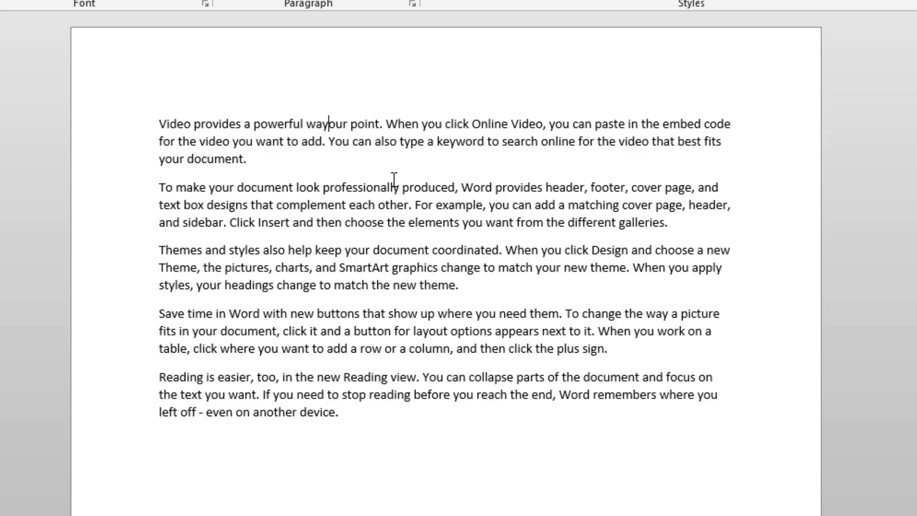
key("Delete")
key("Delete")
key("Delete")
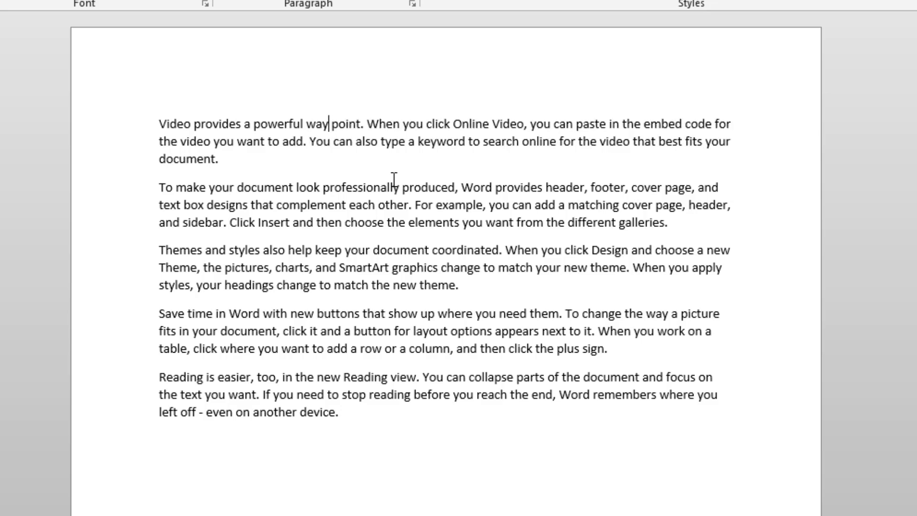
key("Delete")
key("Delete")
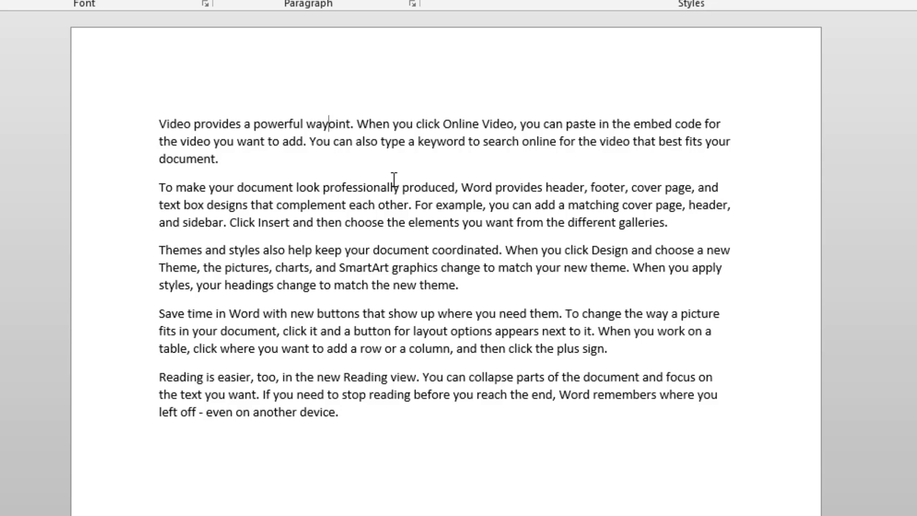
Remove the text and space between "powerful" and "oint" in the first sentence, joining them into "powerfuloint"
key("BackSpace")
key("BackSpace")
key("BackSpace")
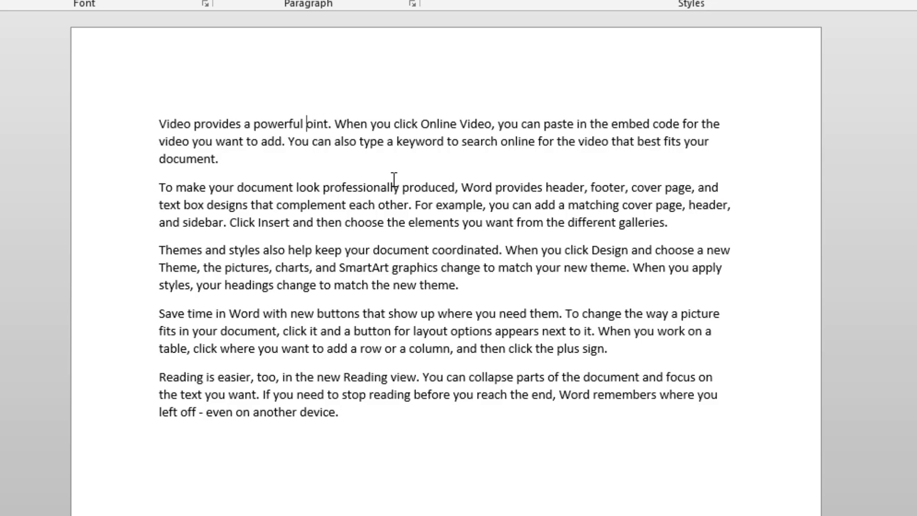
key("BackSpace")
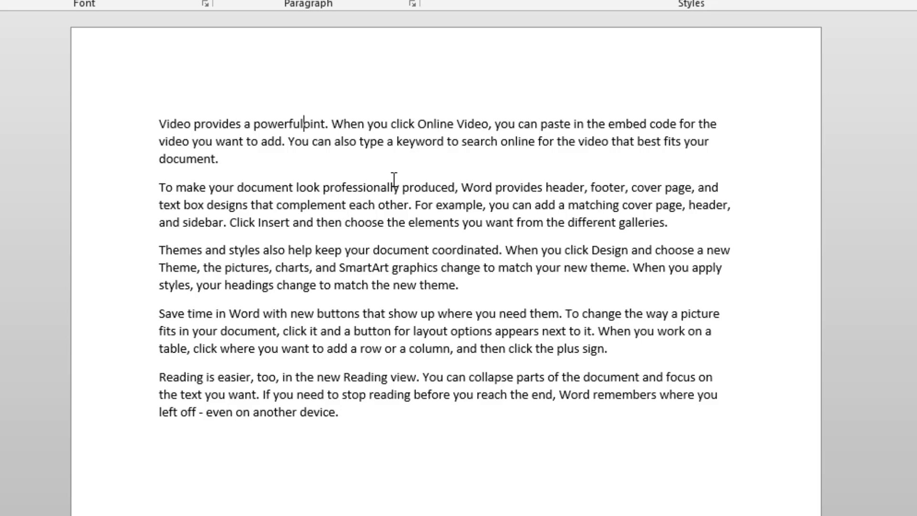
Select "Video provides a powerfuloint" in the first paragraph, and switch the selection to "When you click Online Video"
left_click_drag(160, 125, 327, 120)
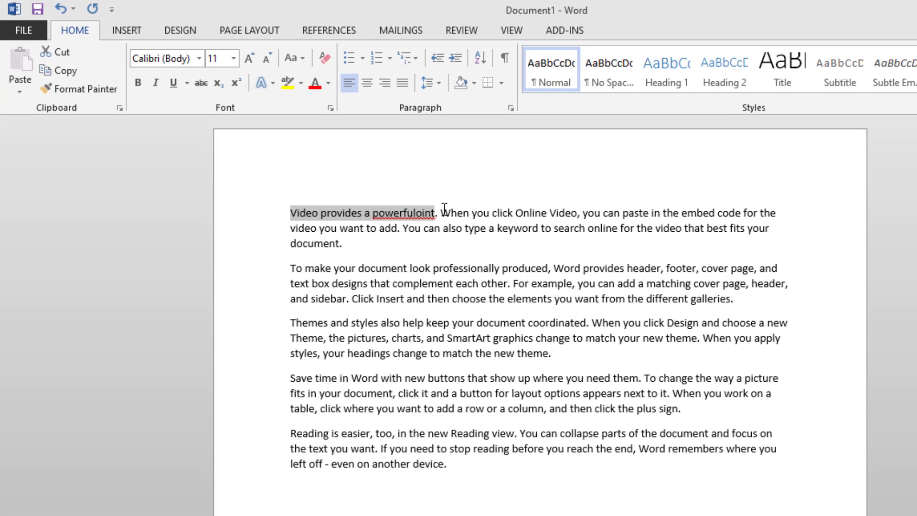
left_click_drag(525, 212, 575, 212)
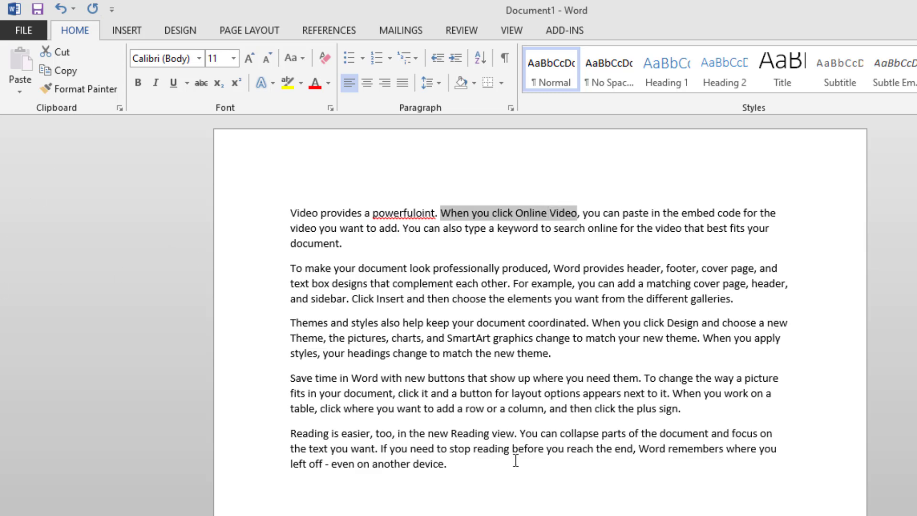
Add a blank line and the capitalised text "VIDEO PROVIDES" below the last paragraph, and select the new text
left_click(460, 464)
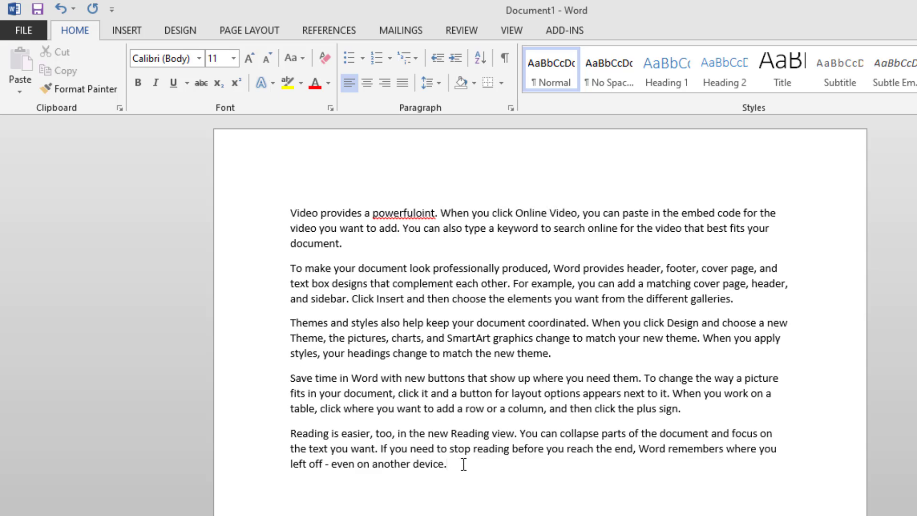
key("Return")
key("Return")
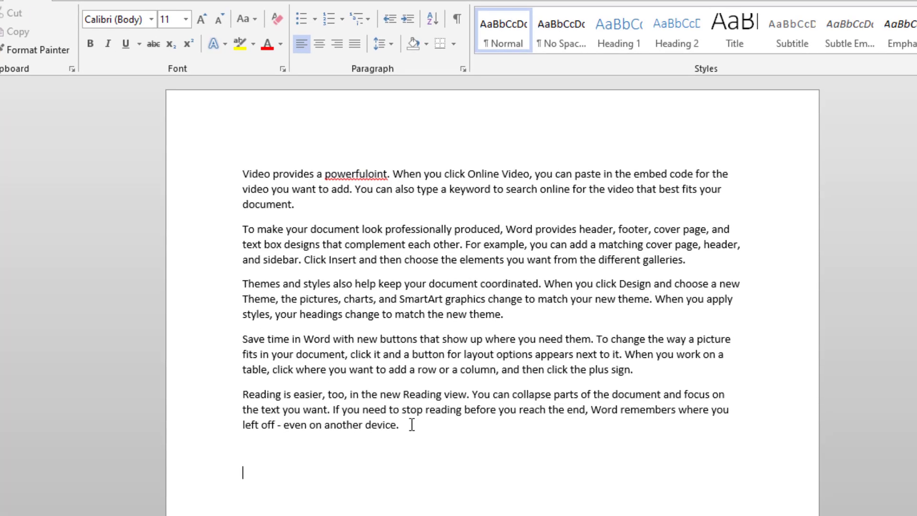
key("Caps_Lock")
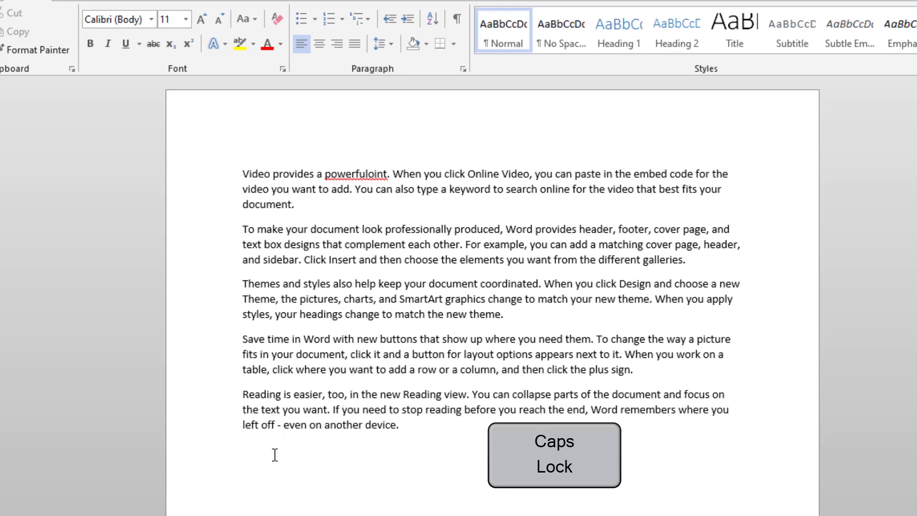
type("VIDEO")
scroll(358, 357, "down", 1)
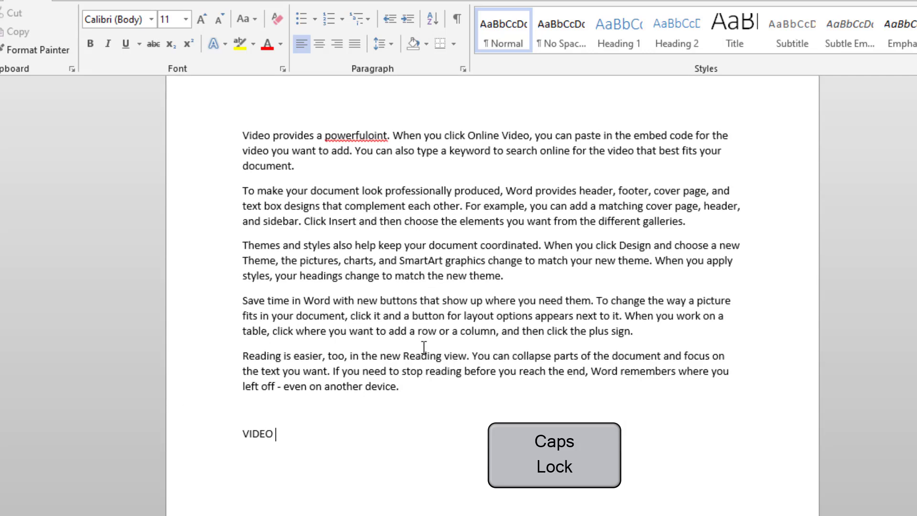
type("PROVIDES")
left_click(244, 433)
left_click(323, 433, "shift")
Start a new paragraph below "VIDEO PROVIDES" and enter "Video VIDEO"
left_click(342, 429)
key("Return")
type("vid")
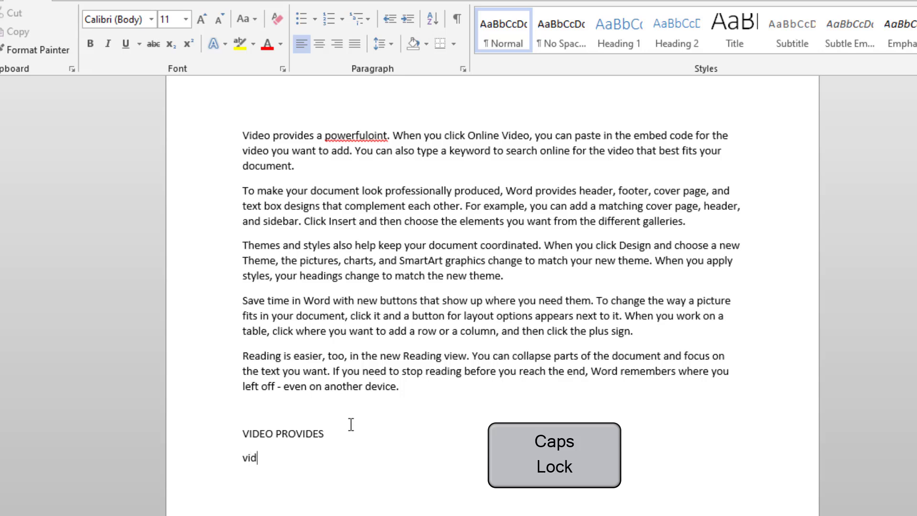
type("eo VIDEO")
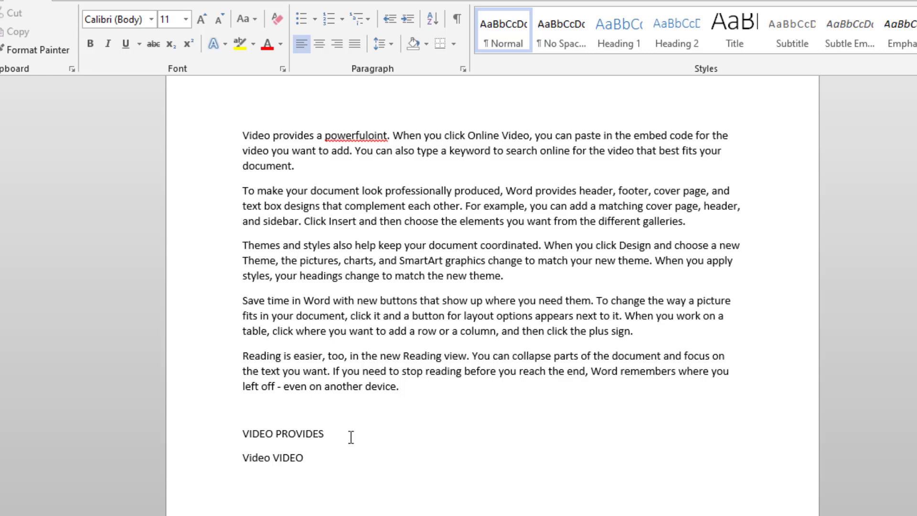
Insert a tab space after "Video VIDEO" and enter another "VIDEO" behind it
scroll(377, 420, "down", 1)
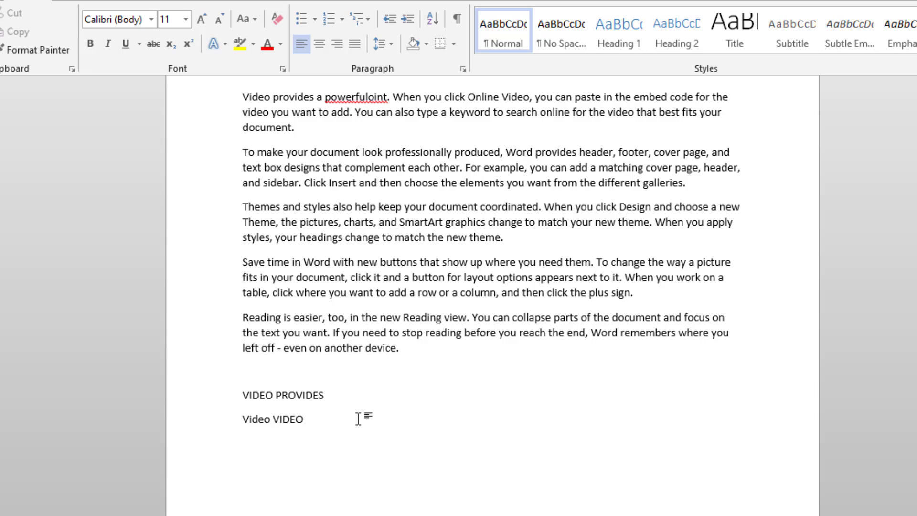
key("Tab")
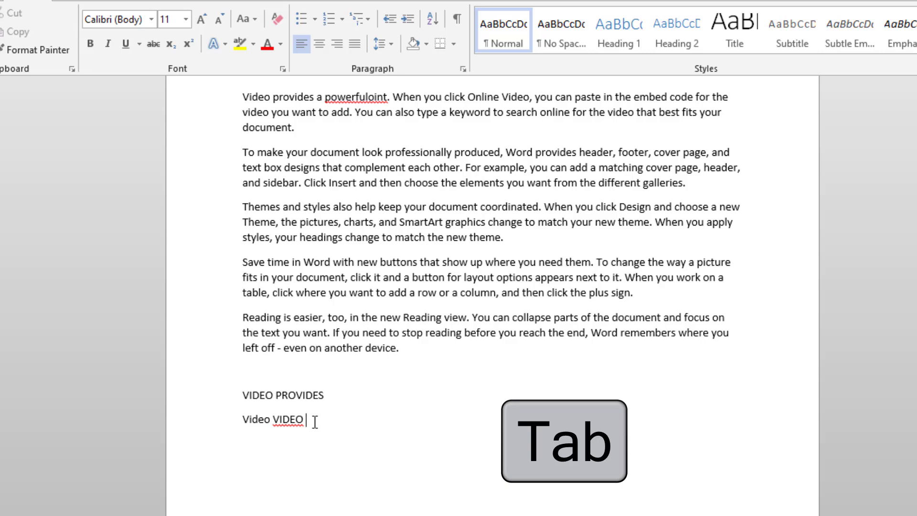
key("BackSpace")
key("Tab")
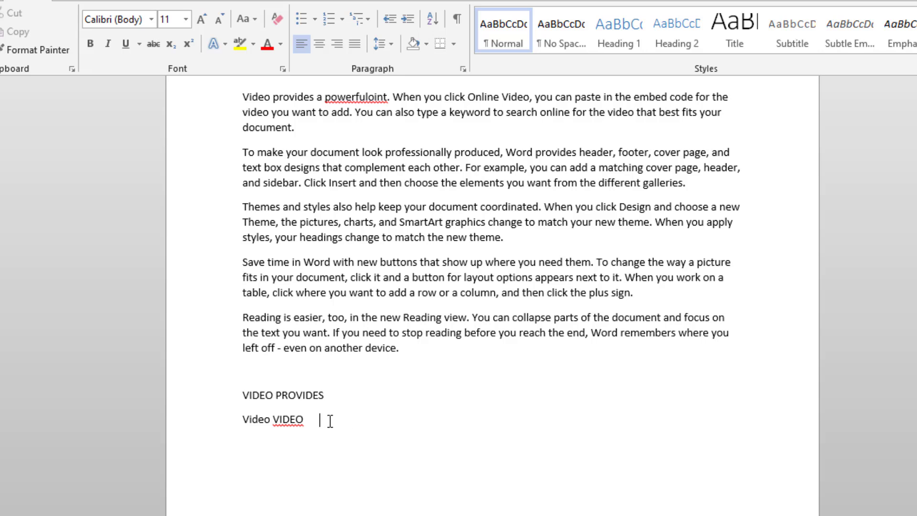
type("VIDEO")
double_click(549, 421)
key("Tab")
key("Tab")
Copy the whole first paragraph and paste it as a new paragraph after the one starting "Reading is easier"
scroll(411, 228, "up", 1)
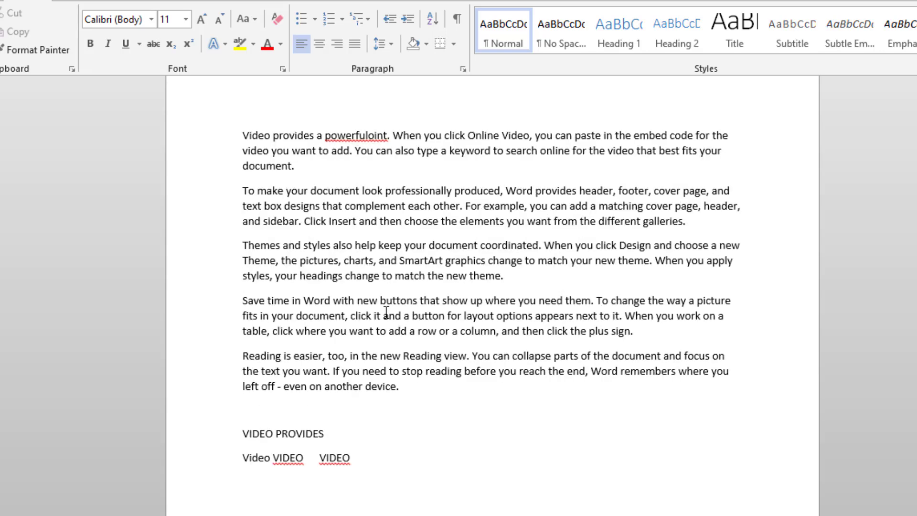
left_click(299, 166)
left_click_drag(290, 165, 242, 130)
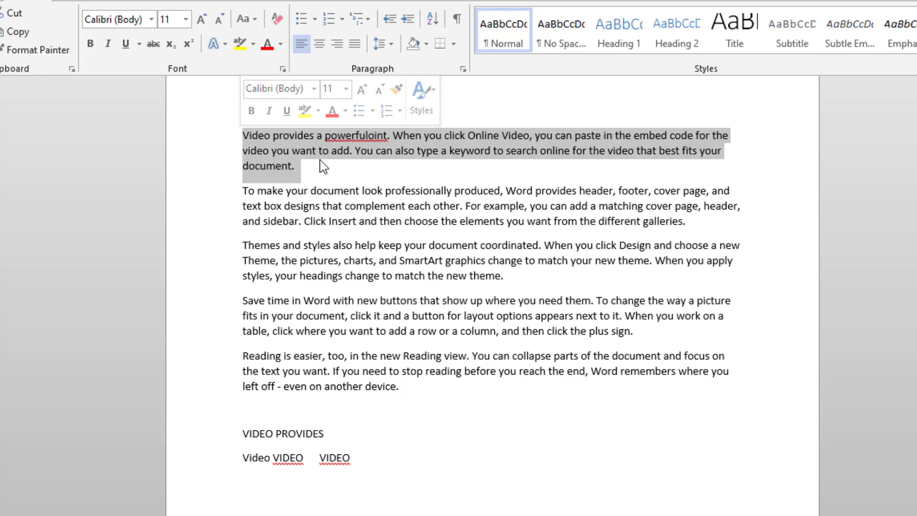
key("ctrl+c")
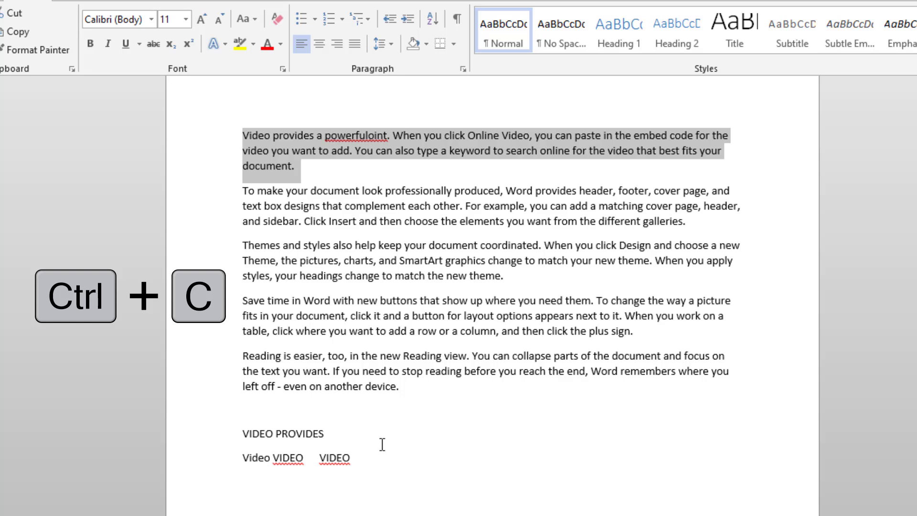
left_click(417, 392)
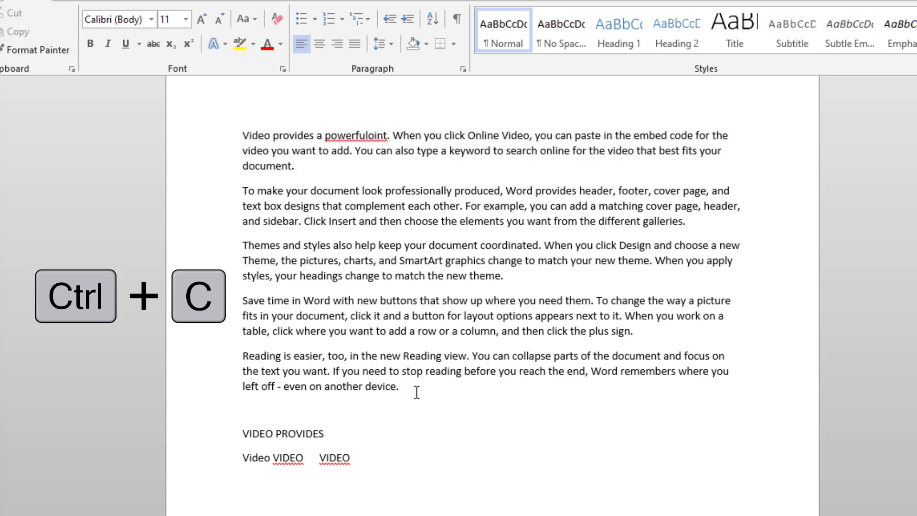
key("Return")
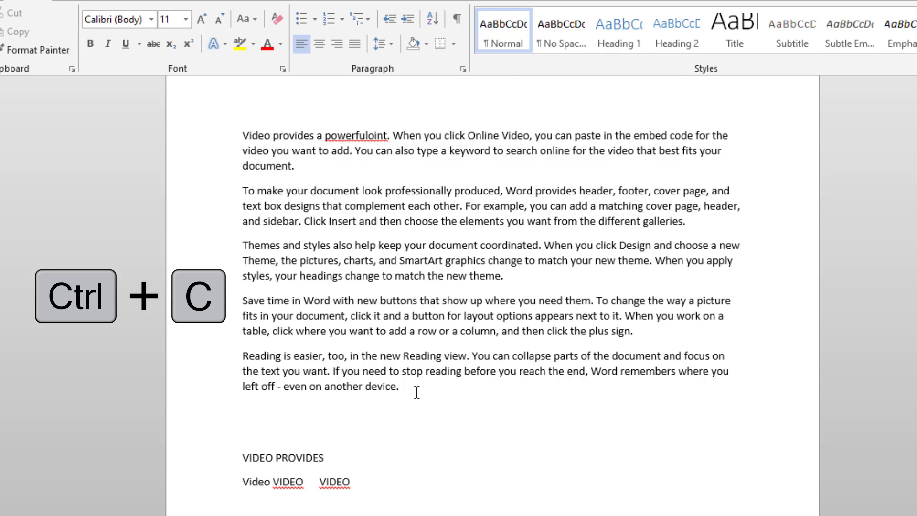
key("ctrl+v")
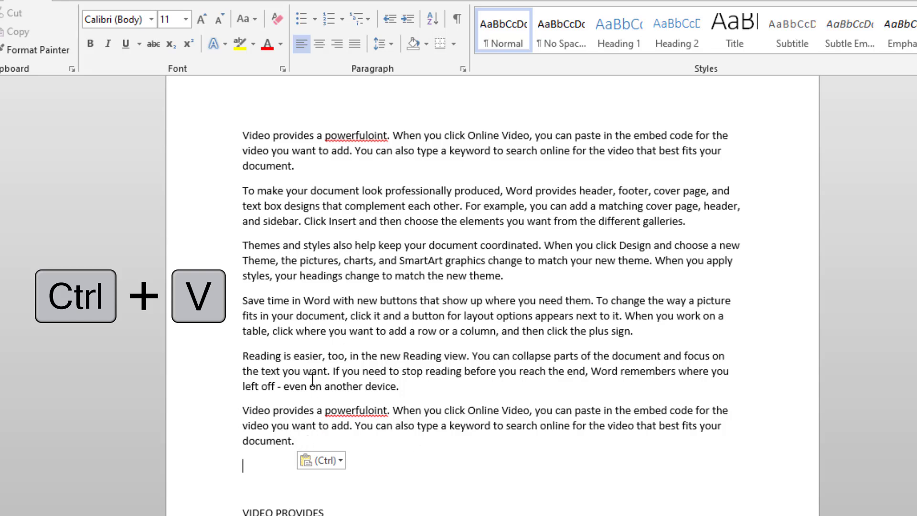
Cut the first paragraph from the top of the document and paste it below its copy
left_click_drag(295, 168, 235, 139)
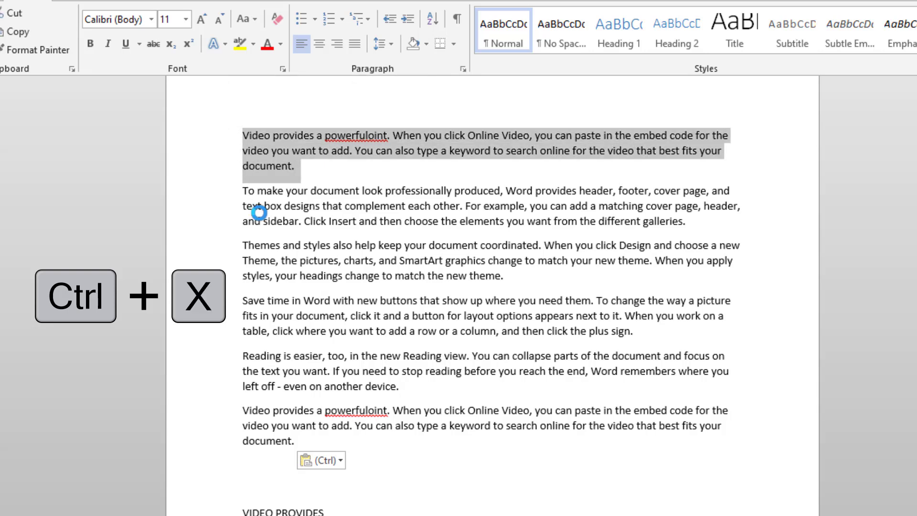
key("ctrl+x")
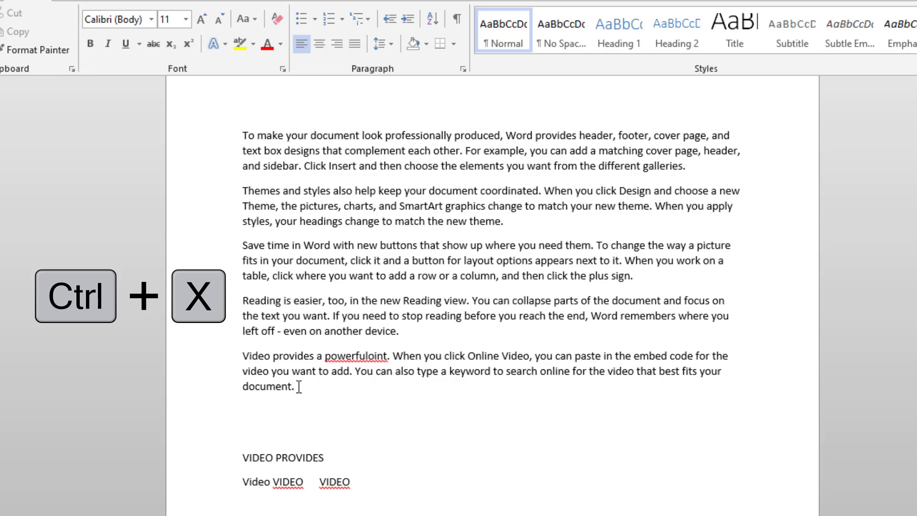
key("ctrl+v")
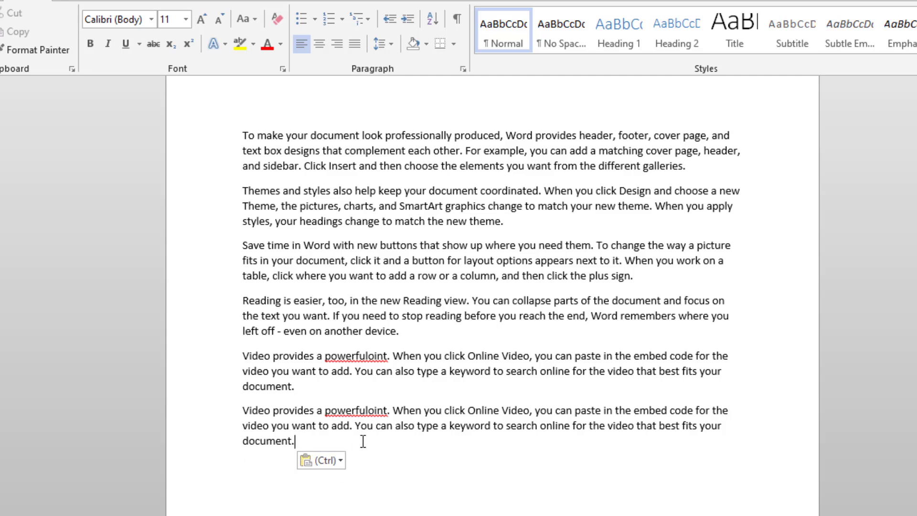
Generate sample paragraphs with =RAND() on a new line at the end of the document
key("Return")
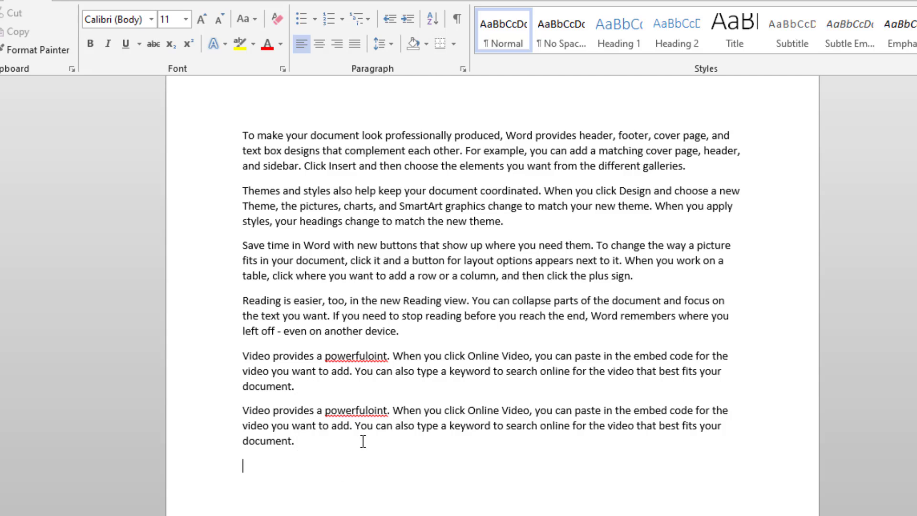
type("=RAND()")
key("Return")
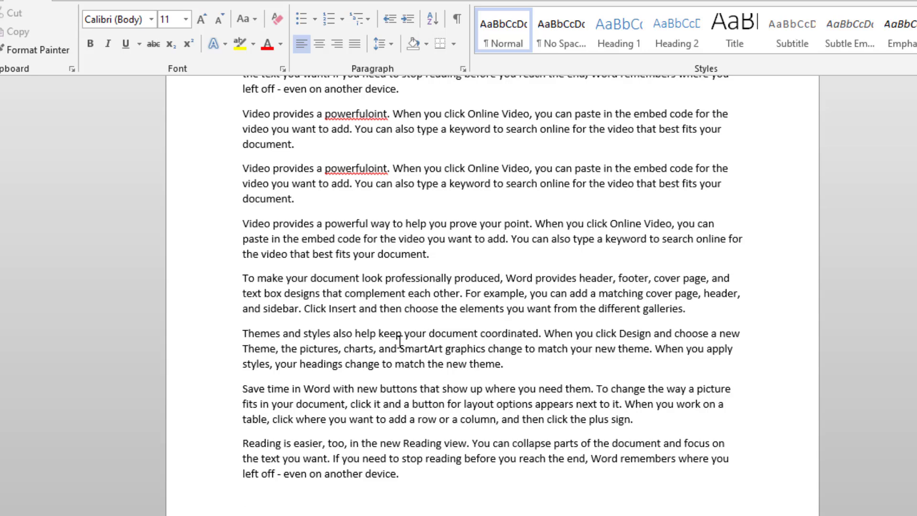
Select the last three paragraphs, from "Themes and styles" to the end of the document
scroll(400, 341, "down", 1)
left_click_drag(414, 435, 228, 295)
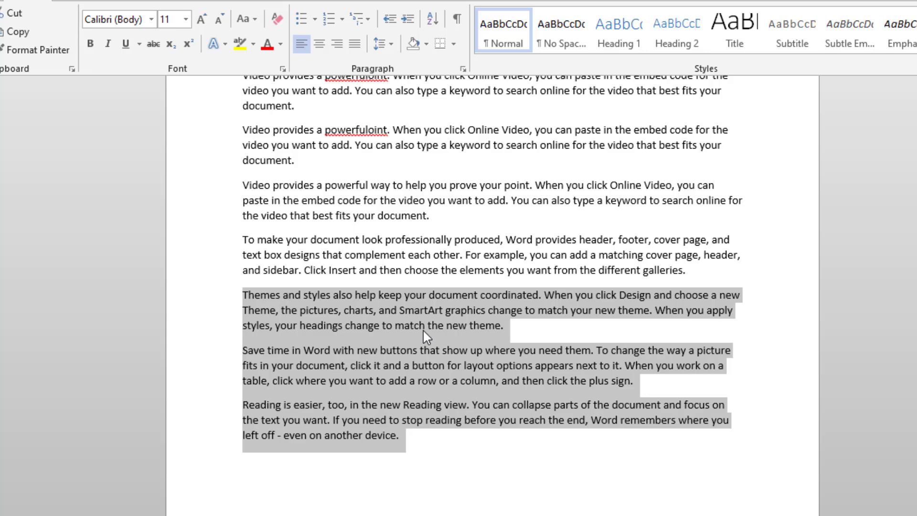
scroll(423, 331, "up", 3)
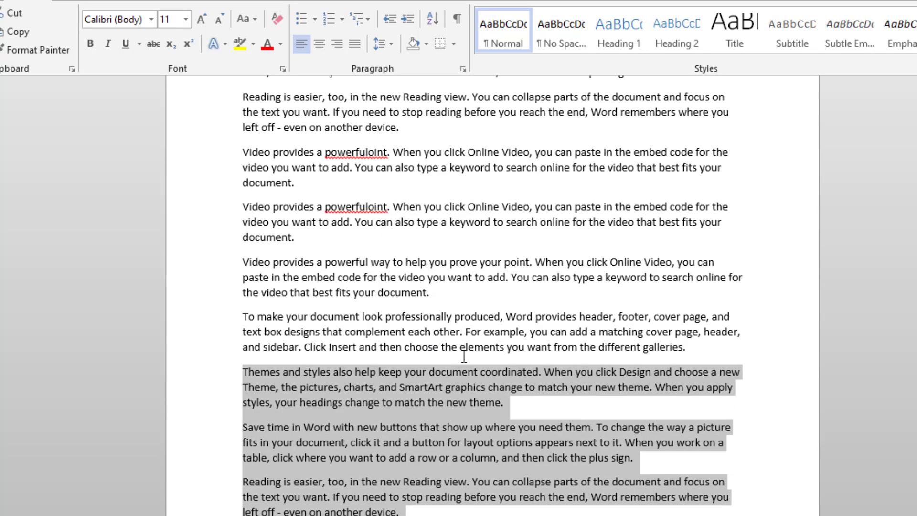